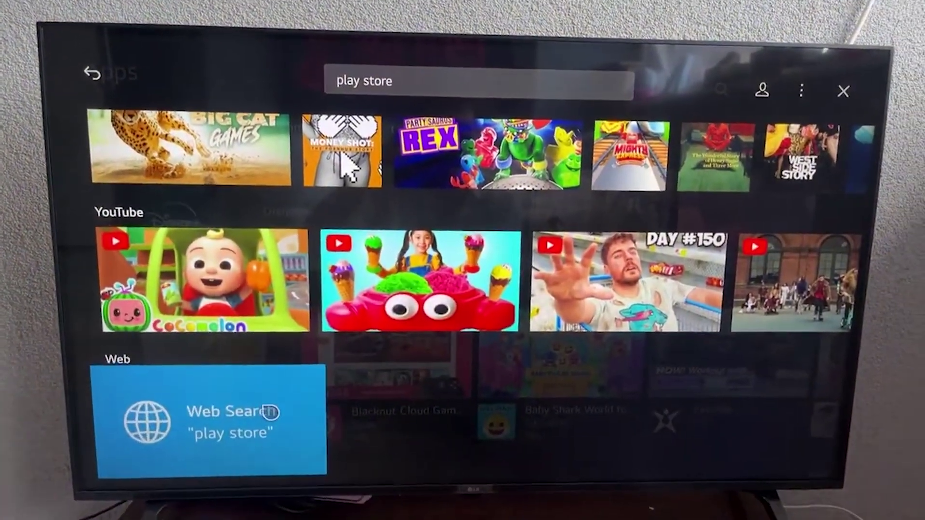
Launch the web browser from the 'Web Search "play store"' tile under Web
left_click(268, 416)
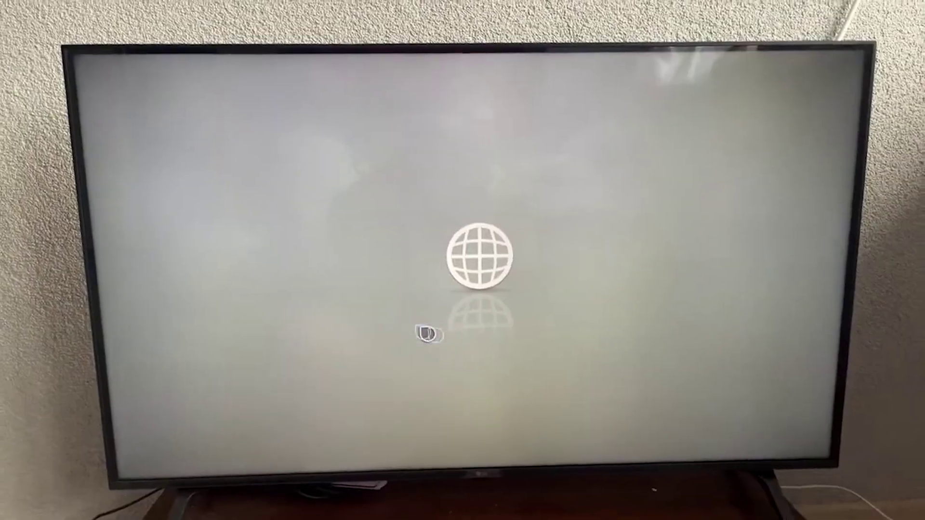